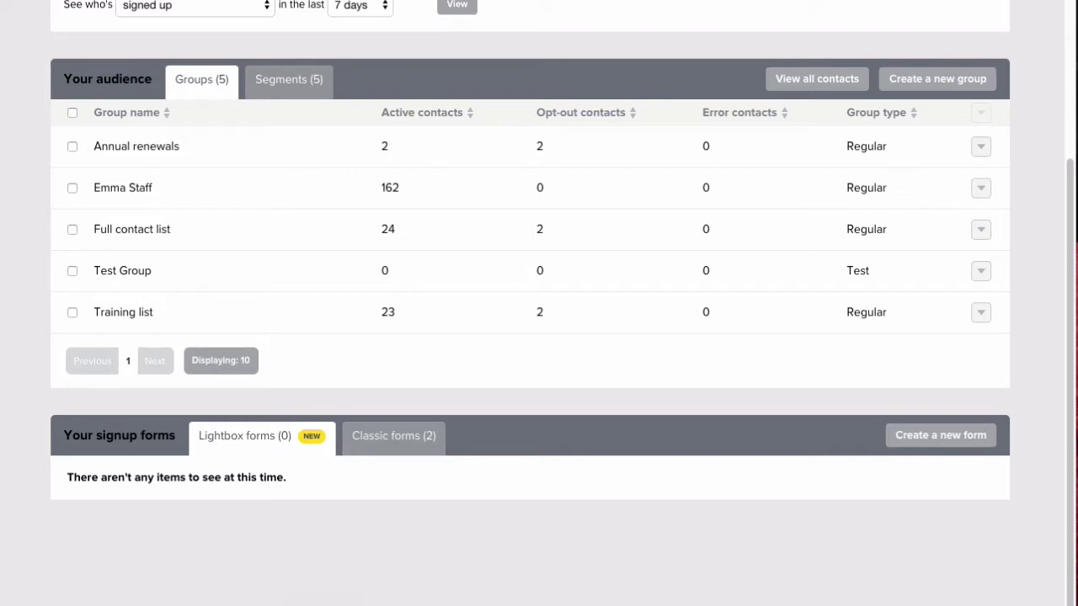
pyautogui.click(941, 436)
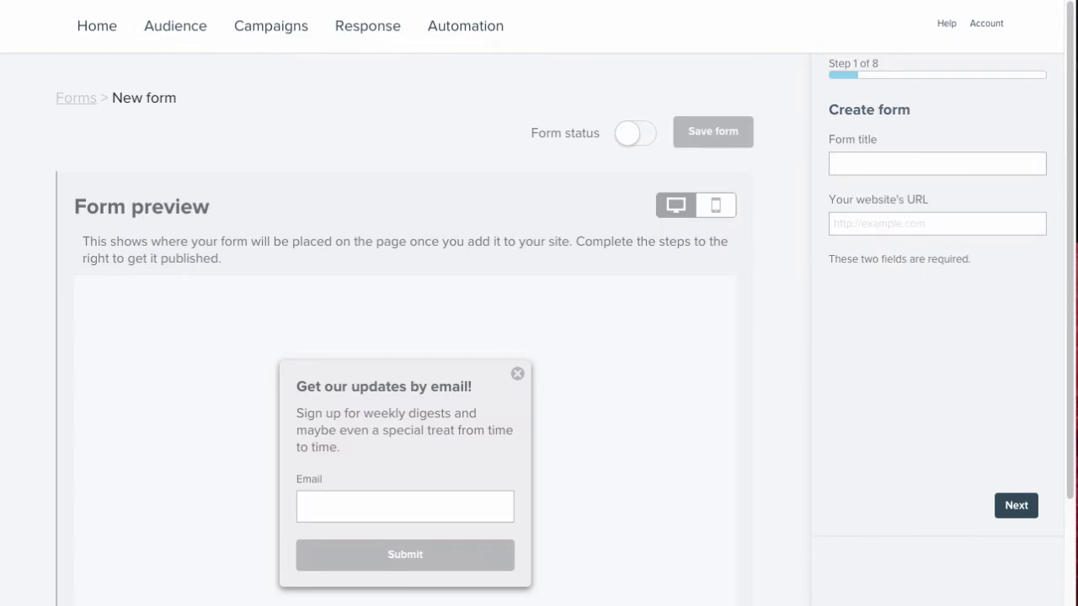
pyautogui.write('New Sign')
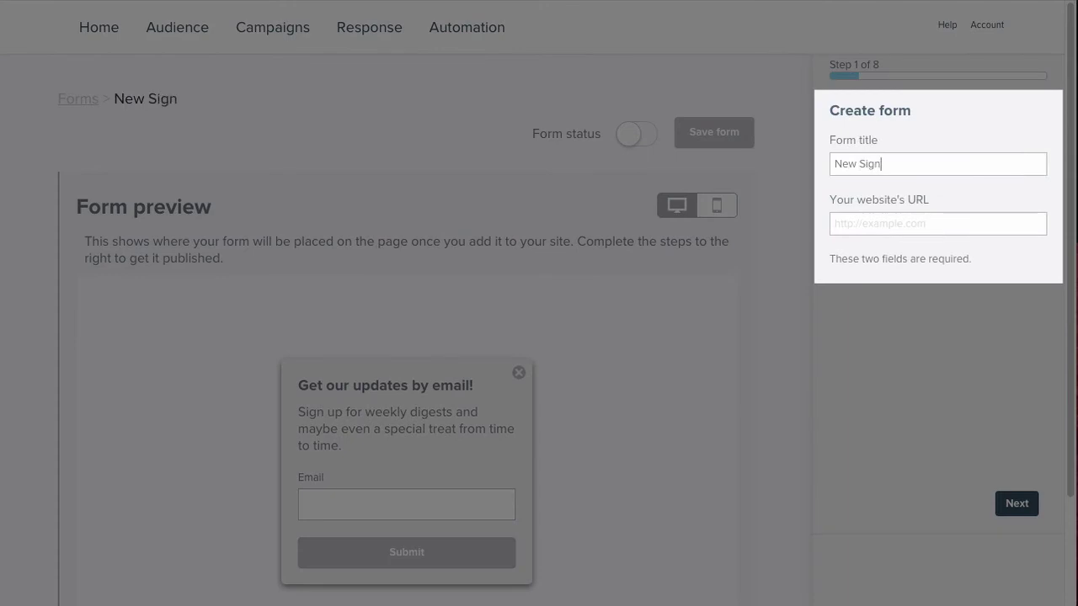
pyautogui.write(' up')
pyautogui.press('Tab')
pyautogui.write('http://supp')
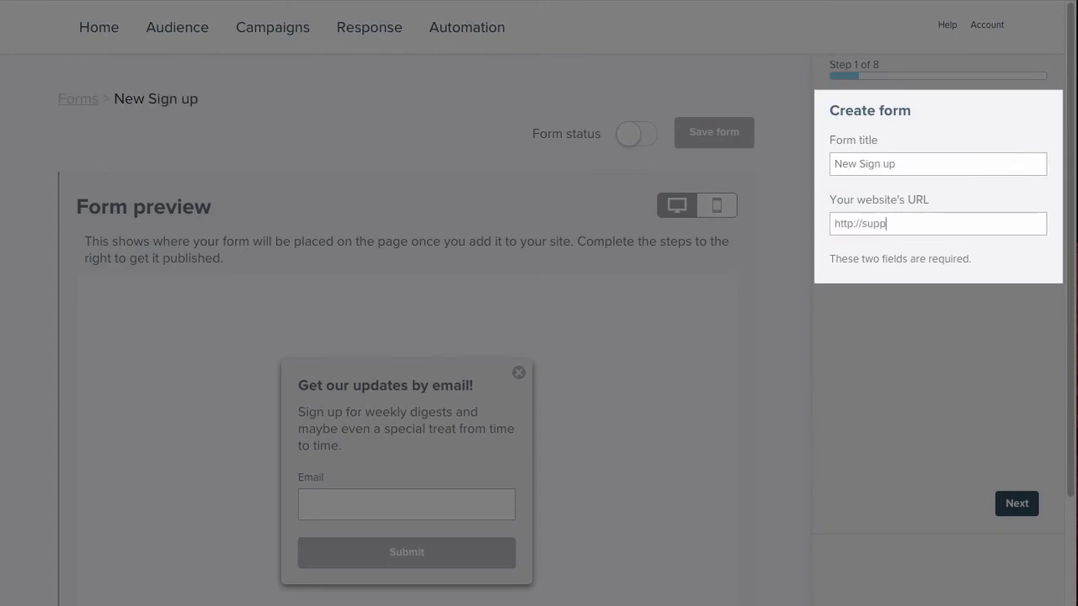
pyautogui.write('ort.myemma.')
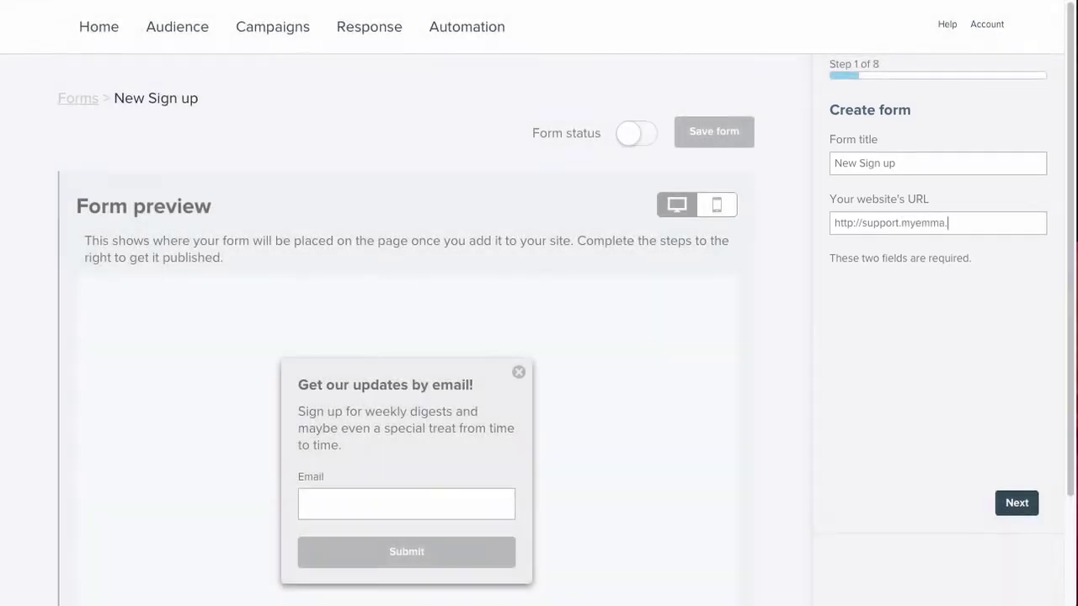
pyautogui.write('com')
pyautogui.press('Return')
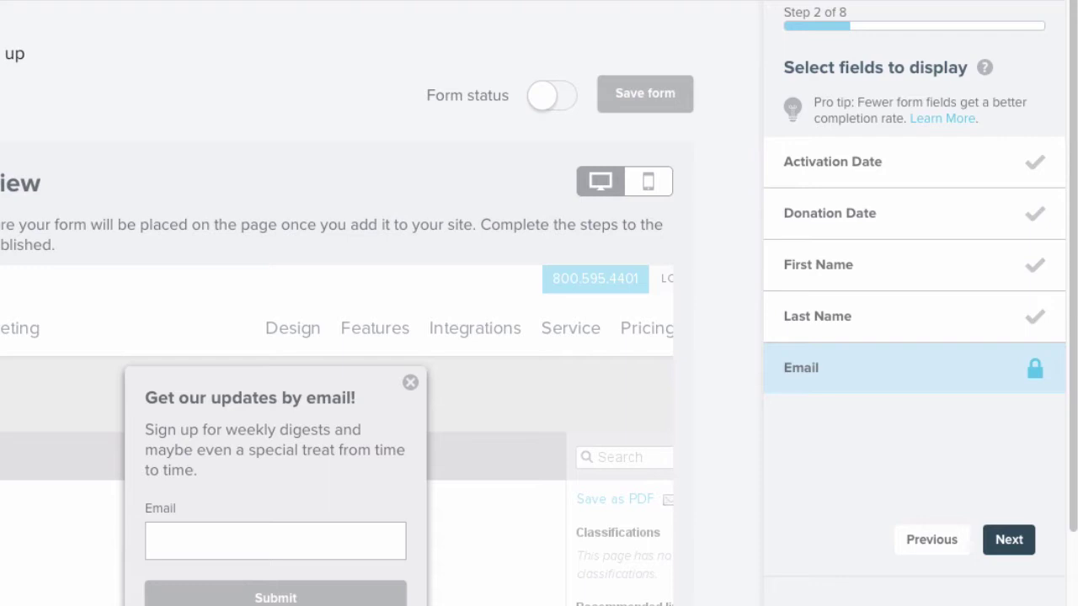
# Step: Include the First Name field and order it above Email
pyautogui.click(913, 265)
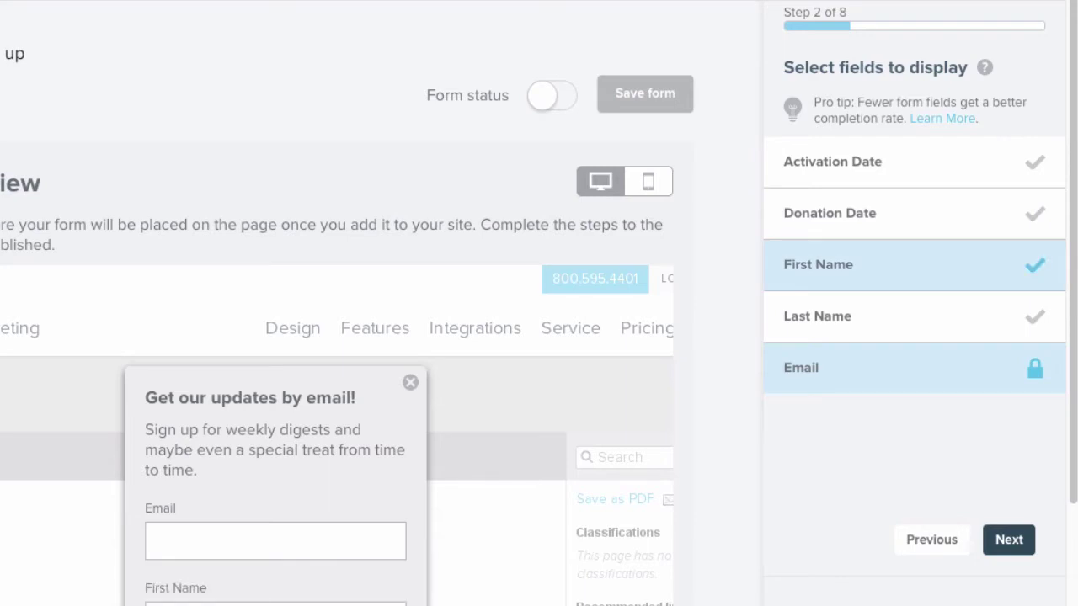
pyautogui.click(1009, 540)
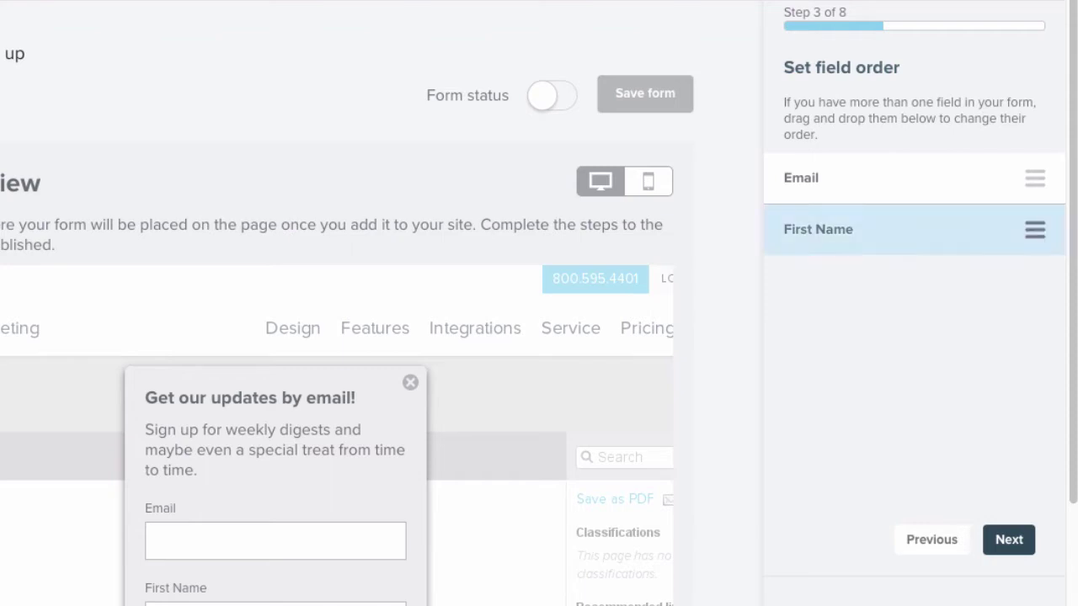
pyautogui.moveTo(1034, 229); pyautogui.dragTo(1034, 165)
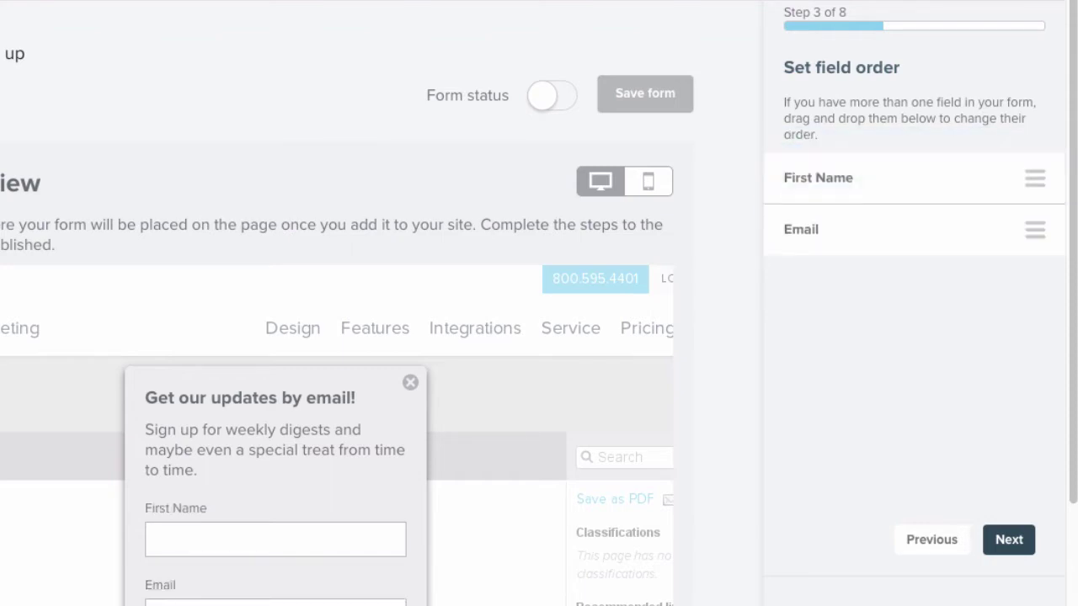
pyautogui.click(1009, 539)
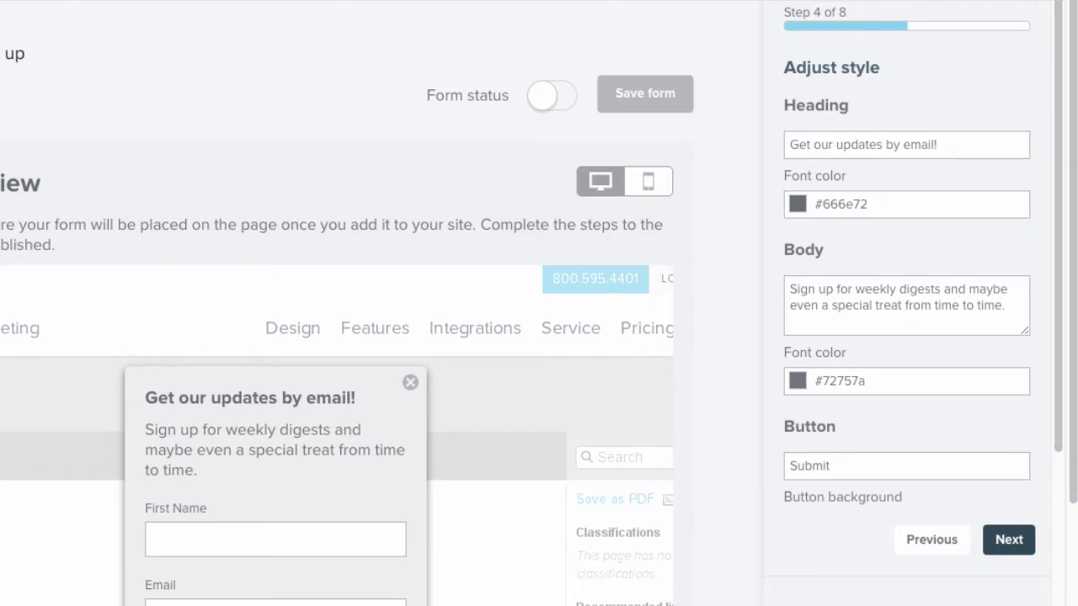
# Step: Set the heading font colour to #2d424d and add signups to the Emma Staff group
pyautogui.click(838, 205)
pyautogui.hotkey('ctrl', 'a')
pyautogui.write('#2d424d')
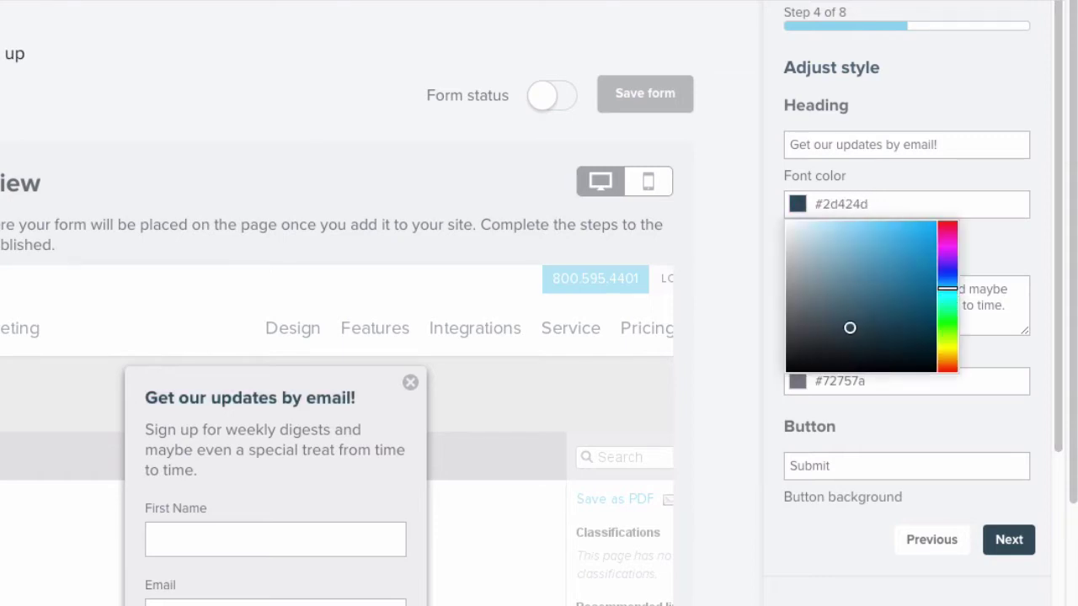
pyautogui.press('Return')
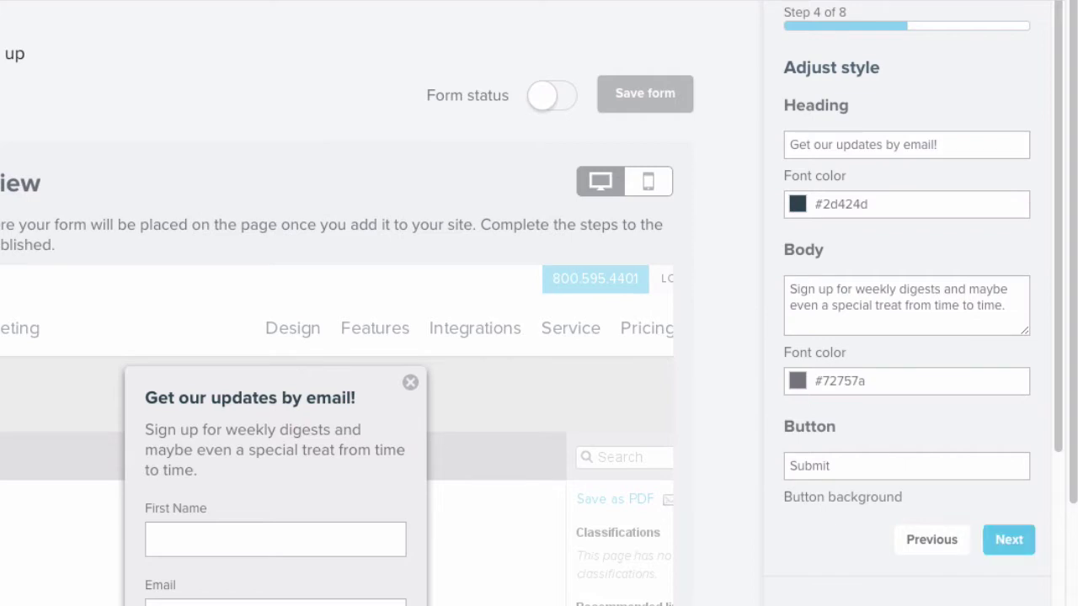
pyautogui.click(1008, 540)
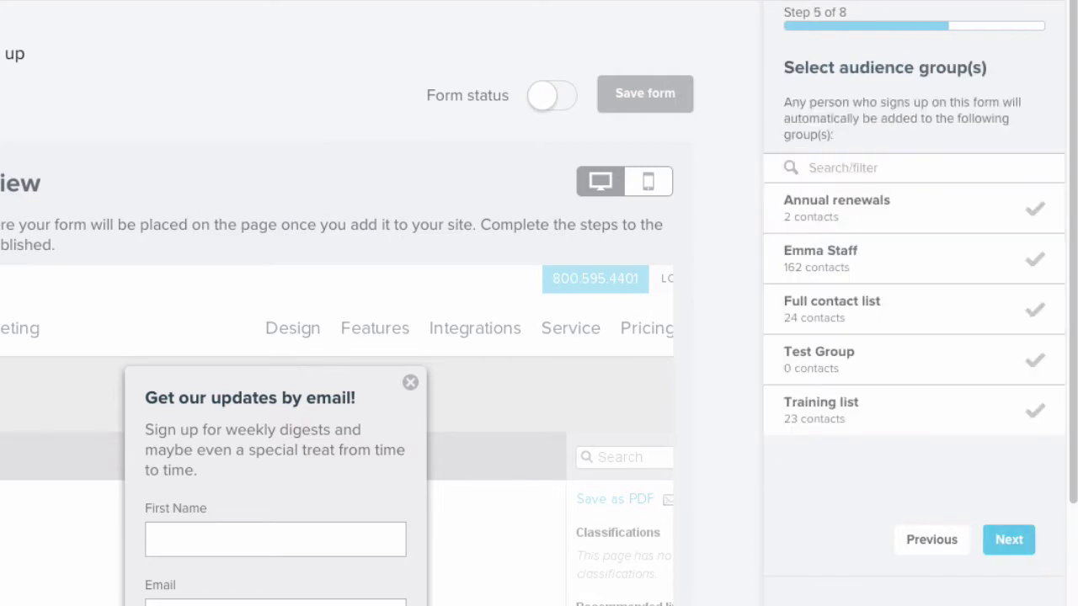
pyautogui.click(913, 259)
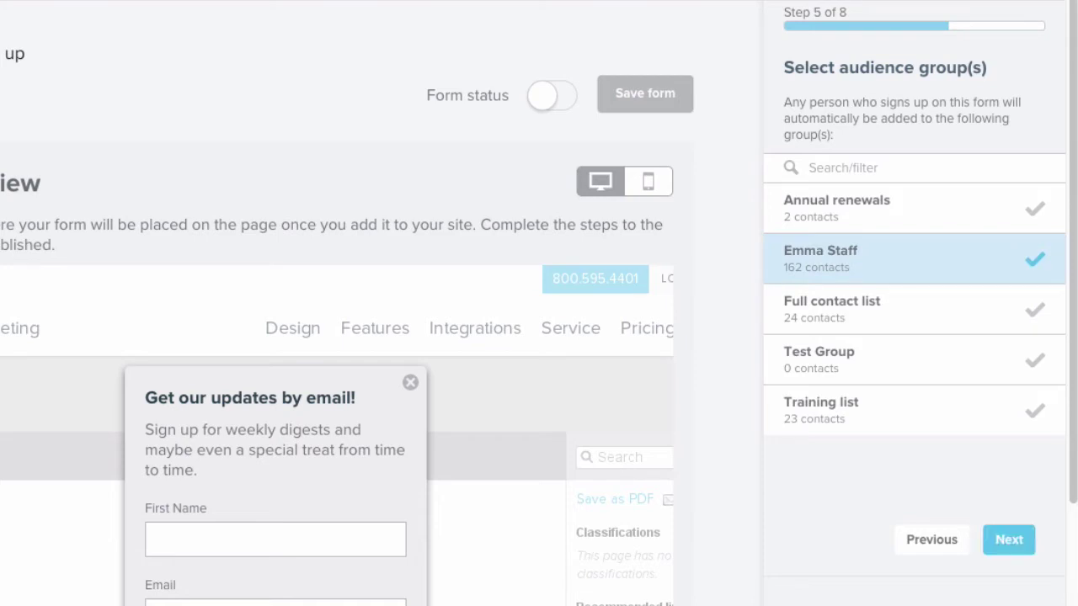
# Step: Pop the form up after a 10-second delay and show it only once per visitor
pyautogui.click(1008, 539)
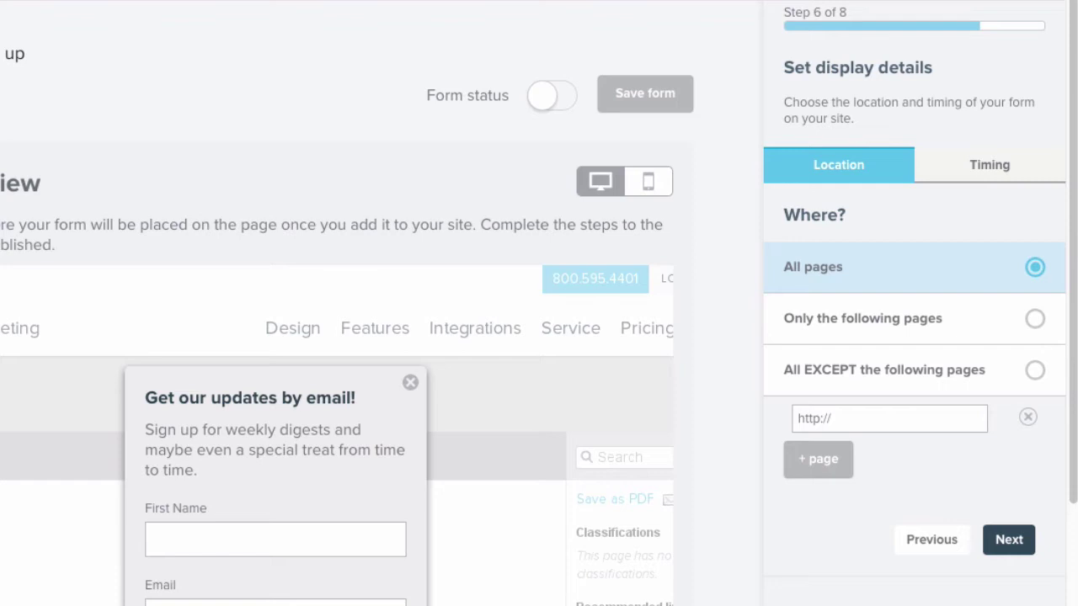
pyautogui.click(989, 164)
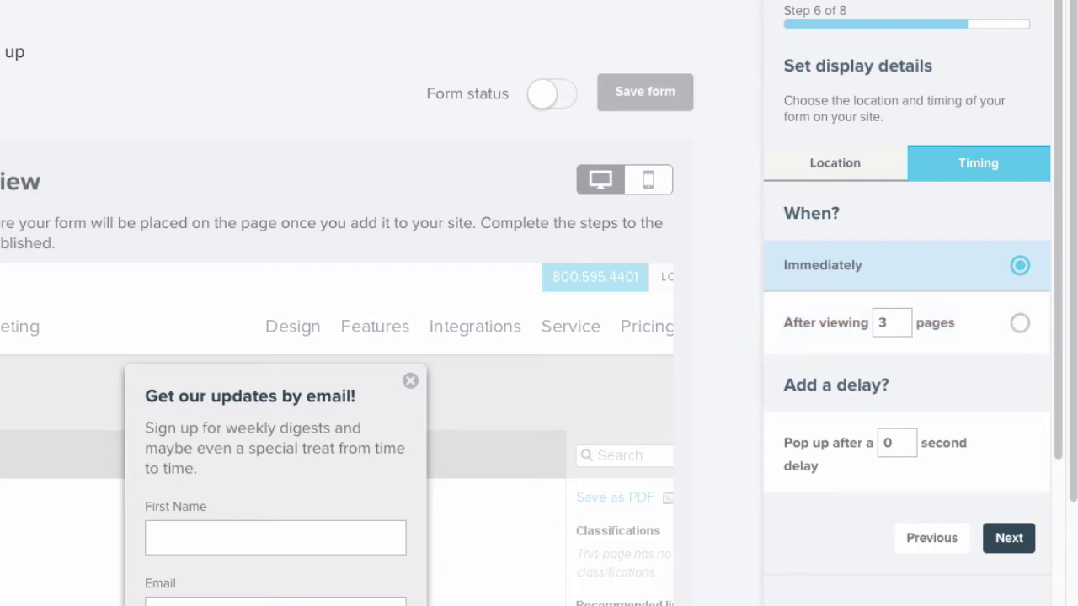
pyautogui.doubleClick(896, 443)
pyautogui.write('10')
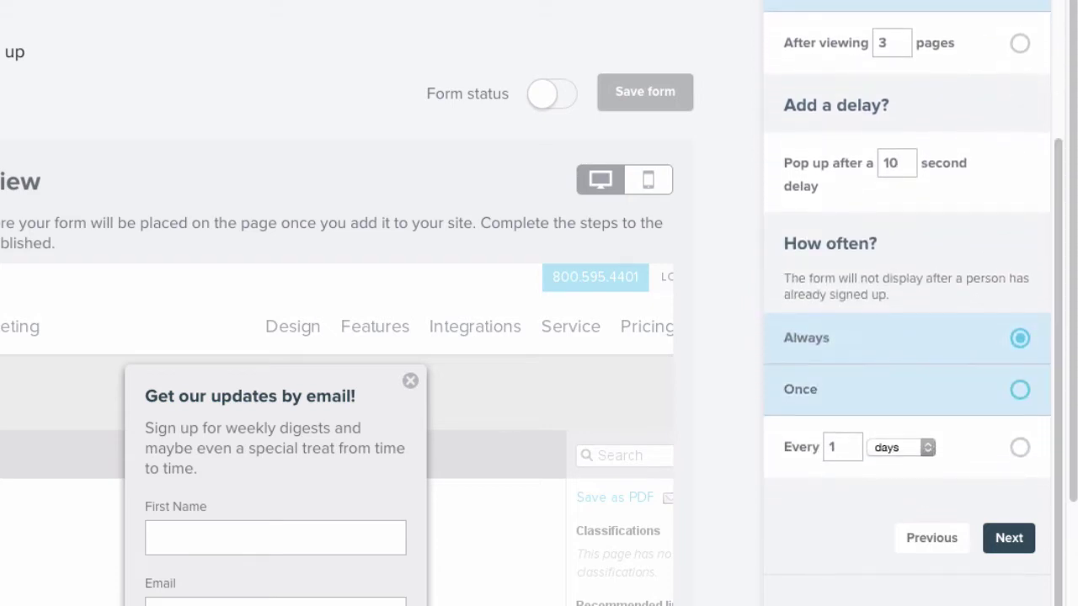
pyautogui.click(1019, 389)
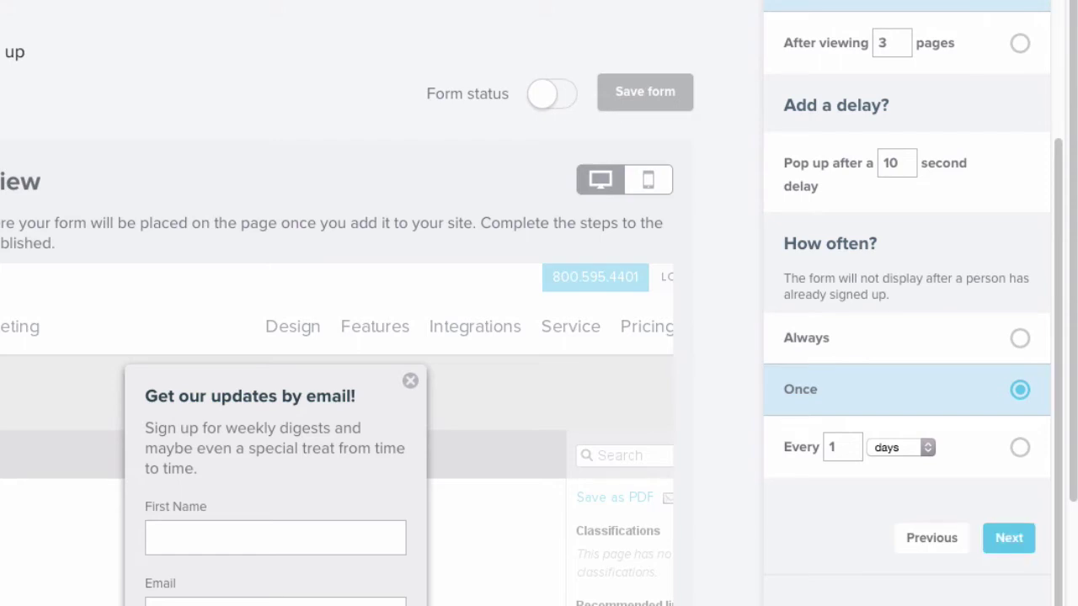
# Step: Keep the default confirmation message and advance to step 8 of 8
pyautogui.click(1009, 537)
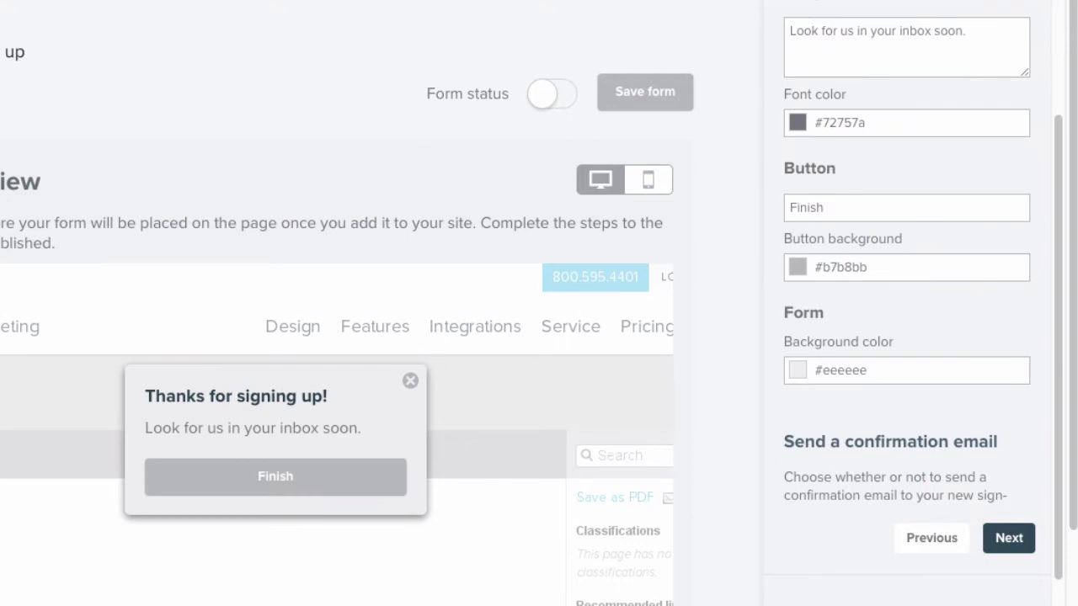
pyautogui.scroll(5, 905, 303)
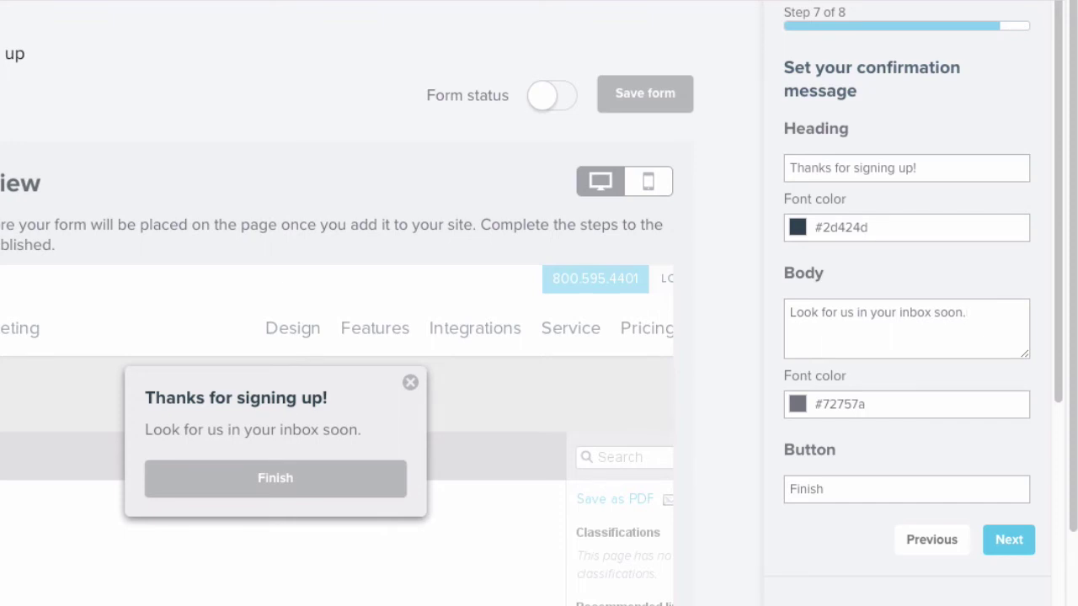
pyautogui.click(1009, 540)
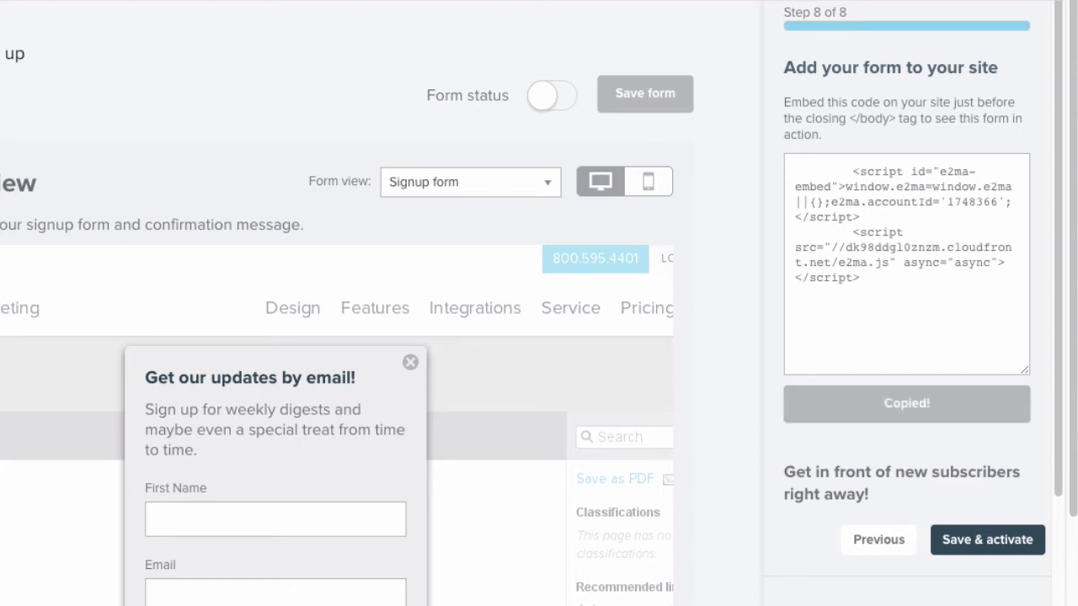
# Step: Save and activate the New Sign up lightbox form
pyautogui.click(986, 540)
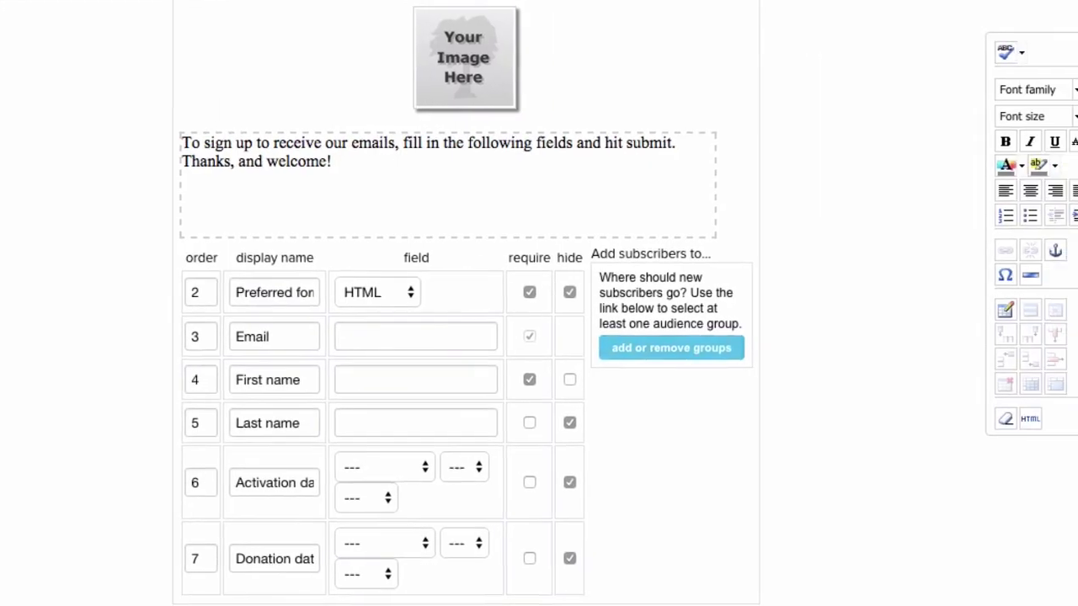
# Step: Add new classic-form subscribers to the Emma Staff group and save the group choice
pyautogui.click(742, 348)
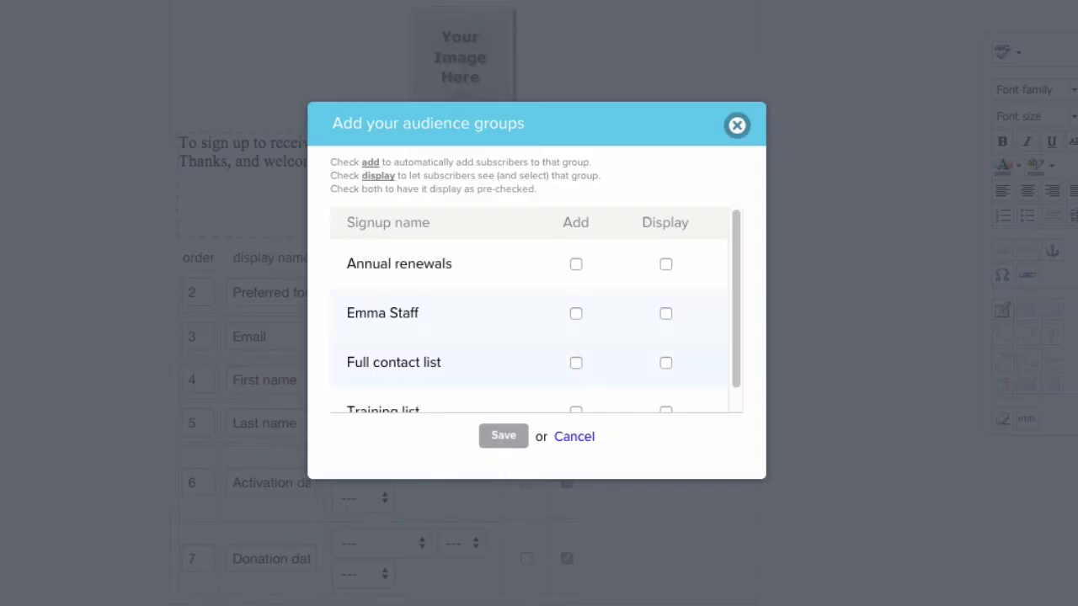
pyautogui.click(575, 314)
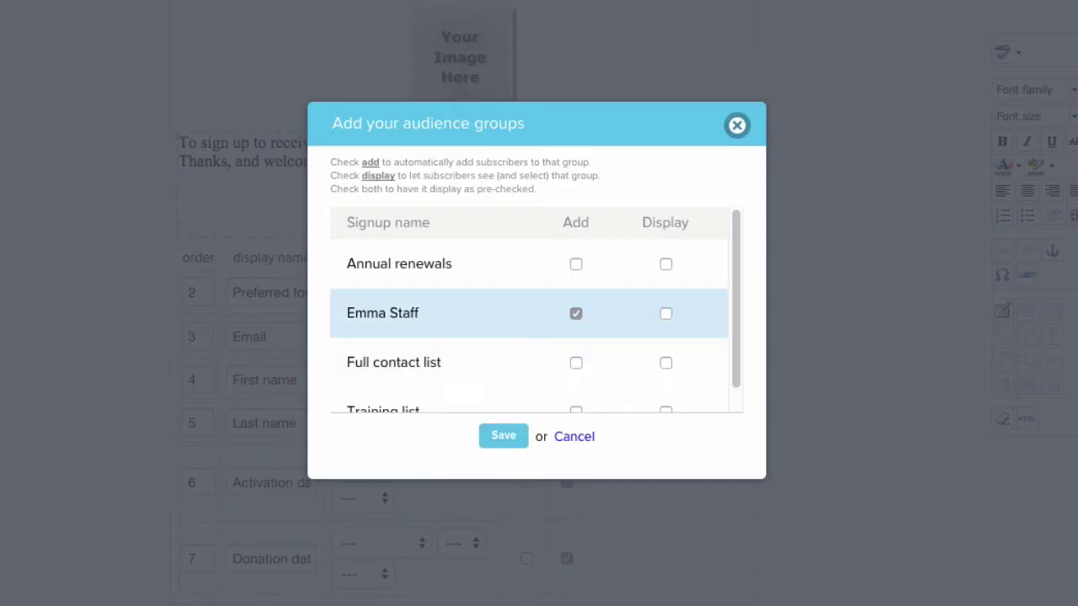
pyautogui.click(503, 436)
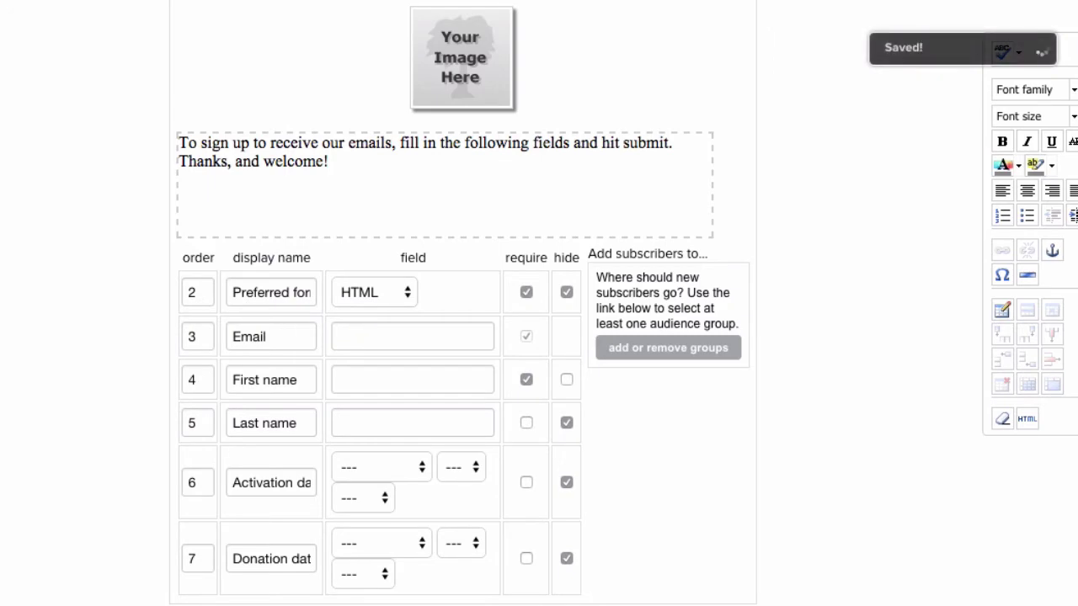
pyautogui.scroll(6, 539, 303)
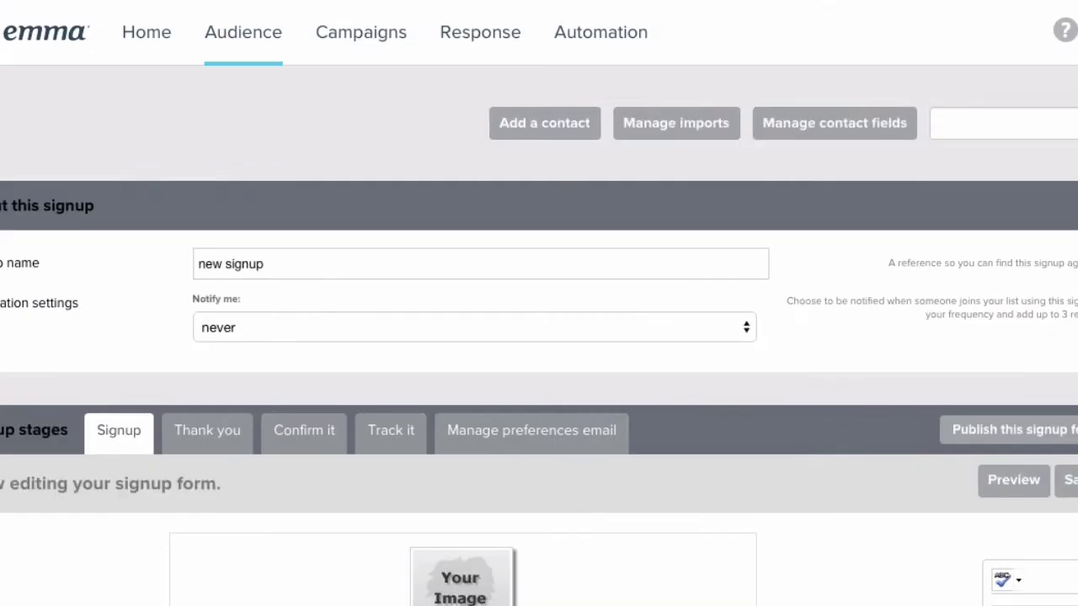
# Step: Set signup notifications to Every day and enter the recipient's e-mail address
pyautogui.click(264, 264)
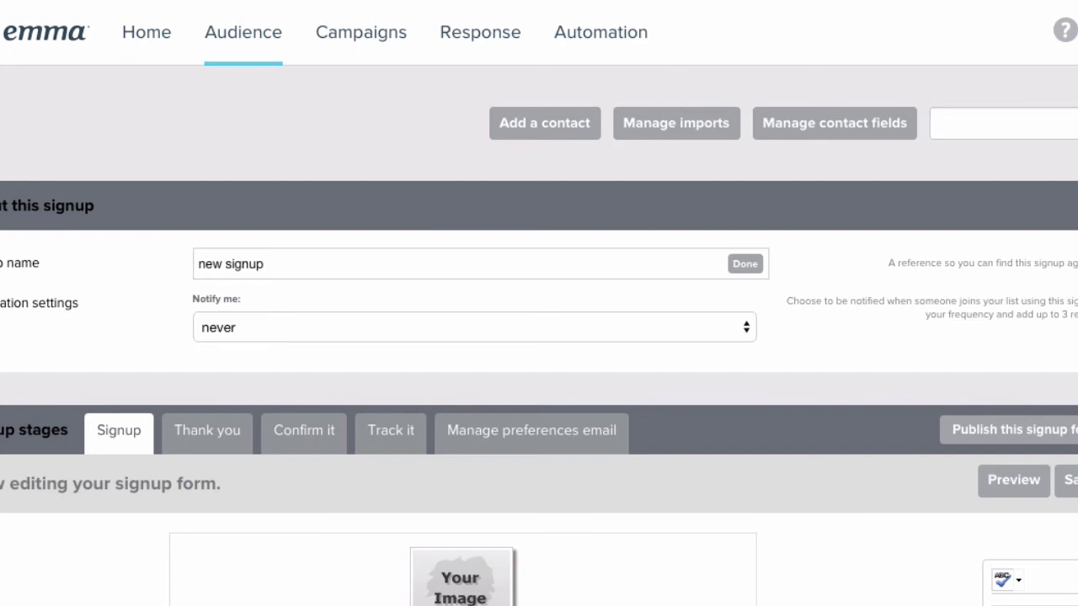
pyautogui.click(471, 327)
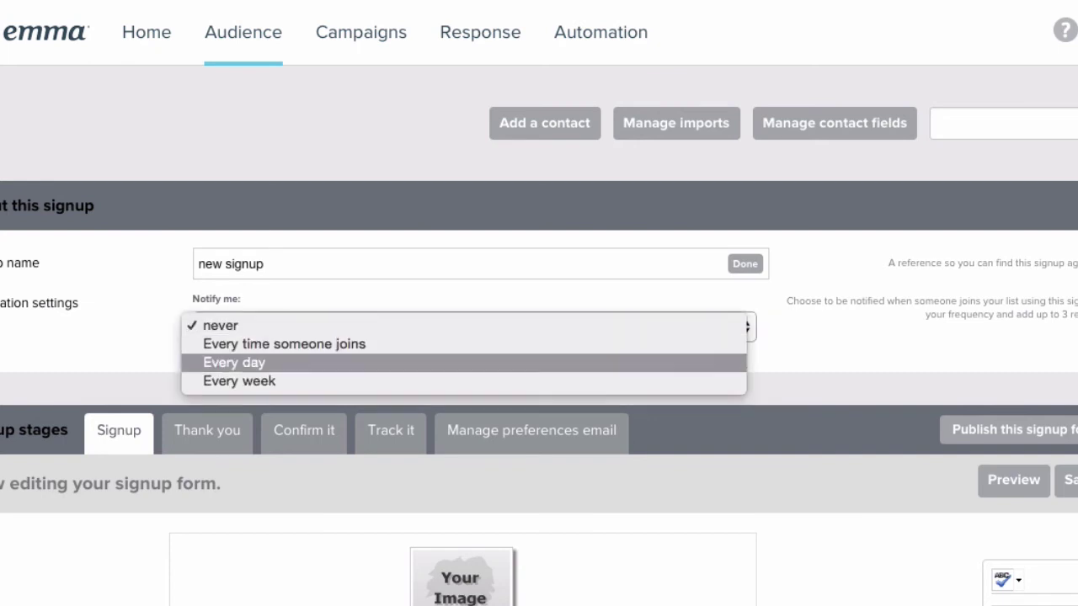
pyautogui.press('Return')
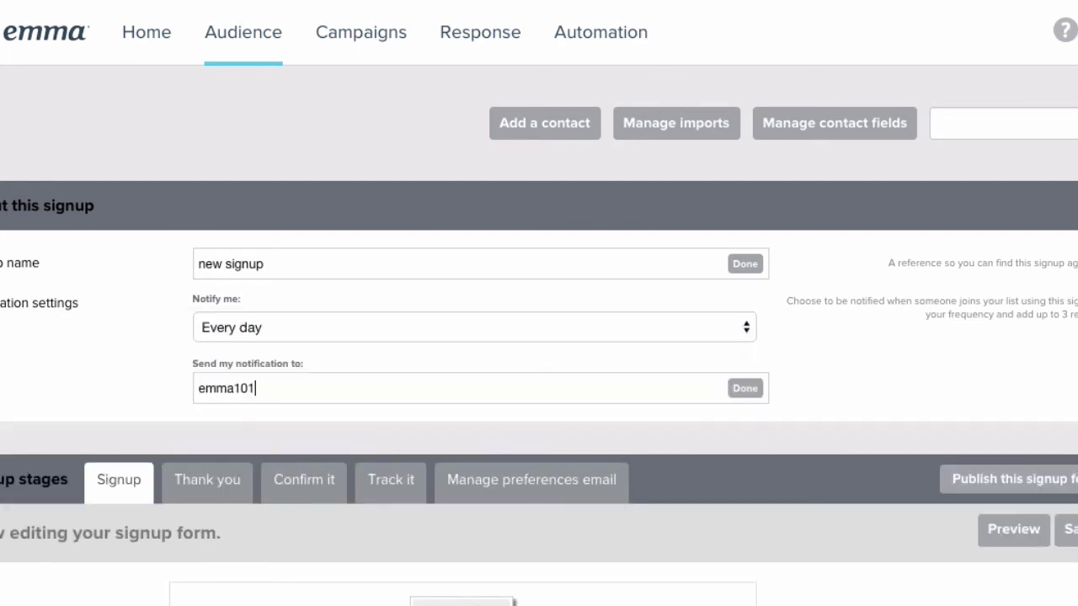
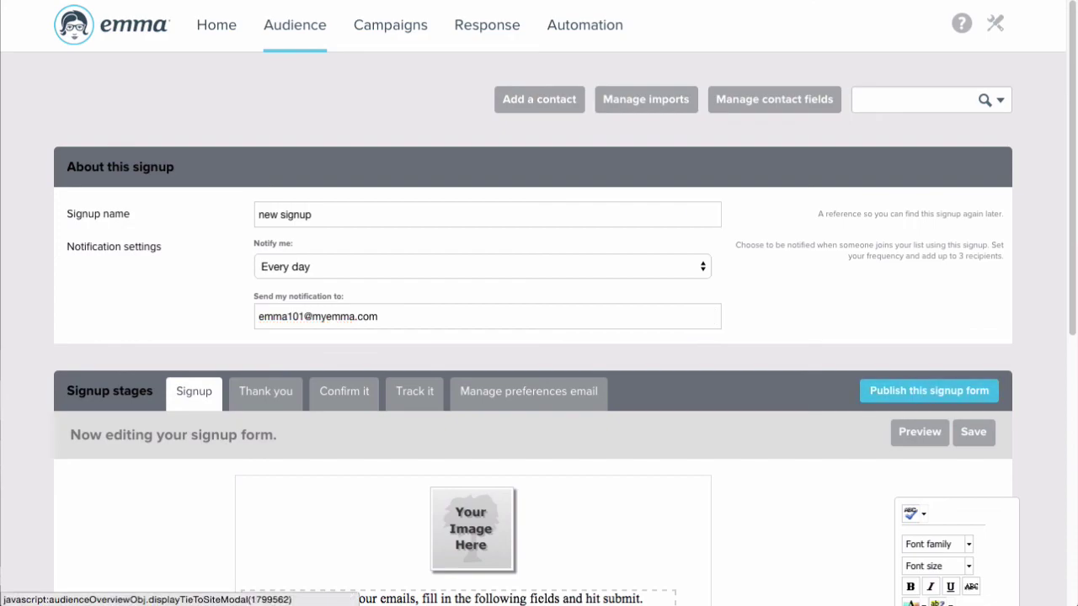
# Step: Publish the classic form and select its direct signup link and small JavaScript embed code
pyautogui.click(928, 391)
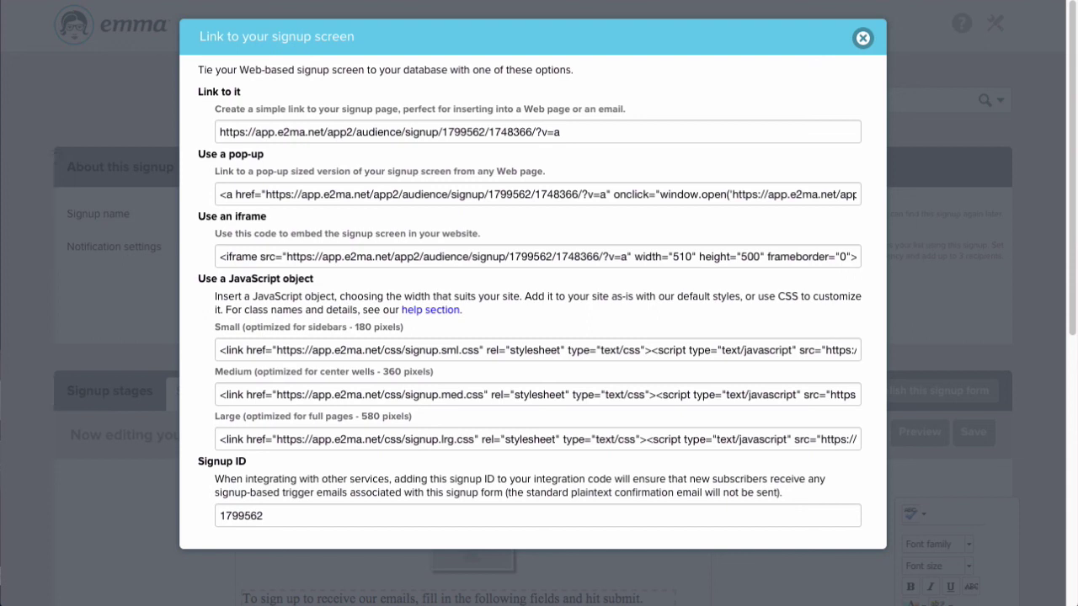
pyautogui.click(387, 132)
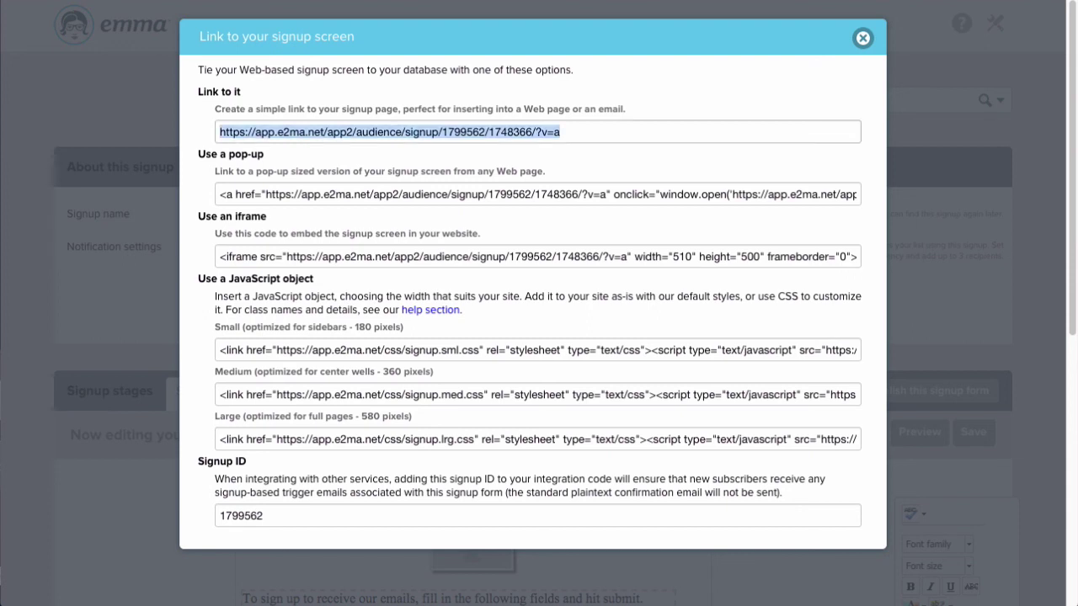
pyautogui.click(538, 349)
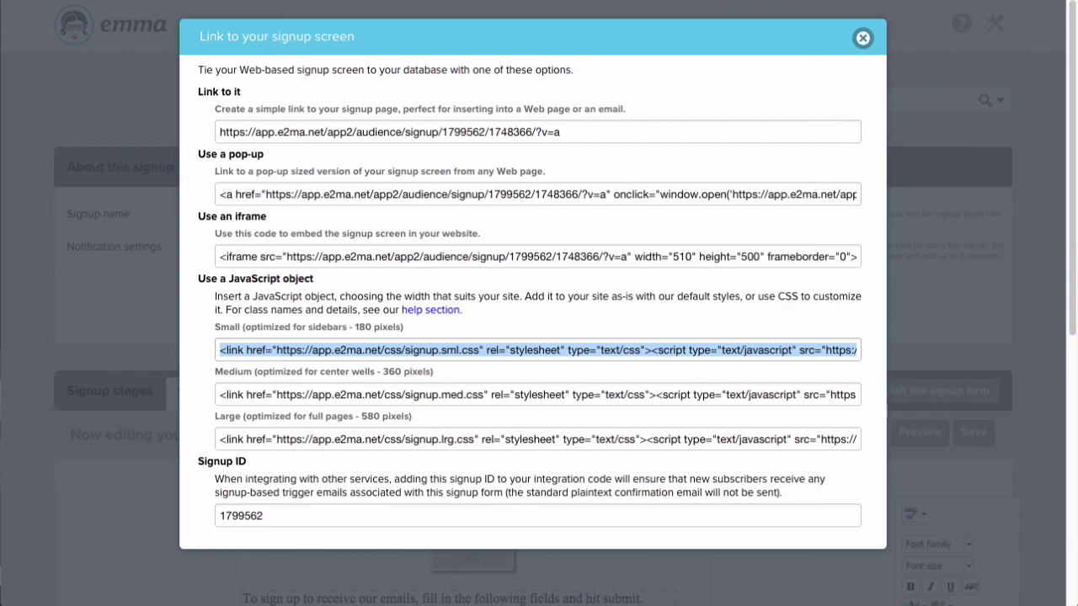
pyautogui.click(862, 38)
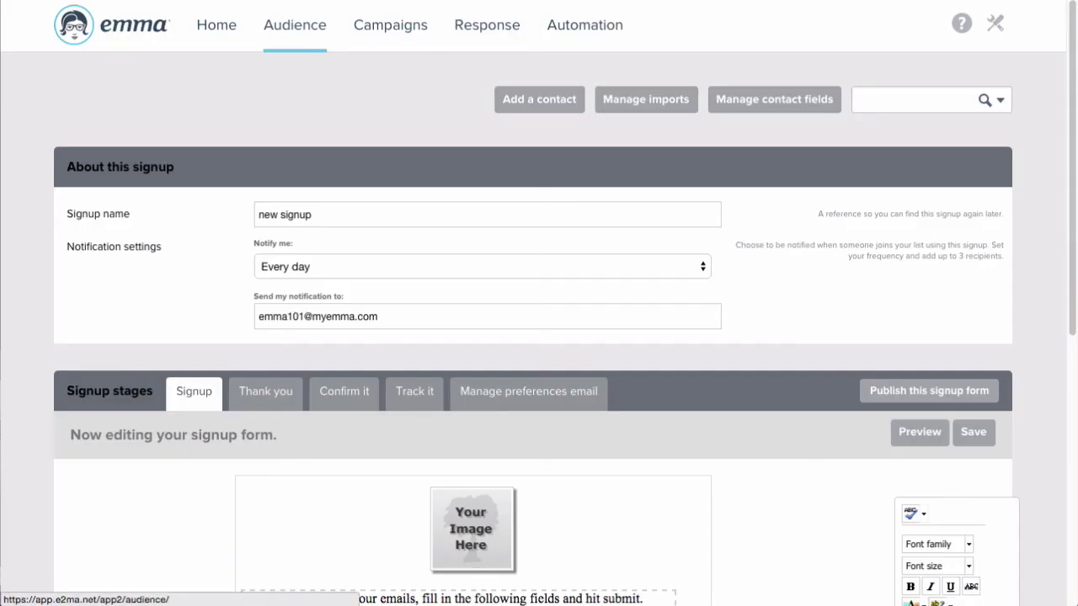